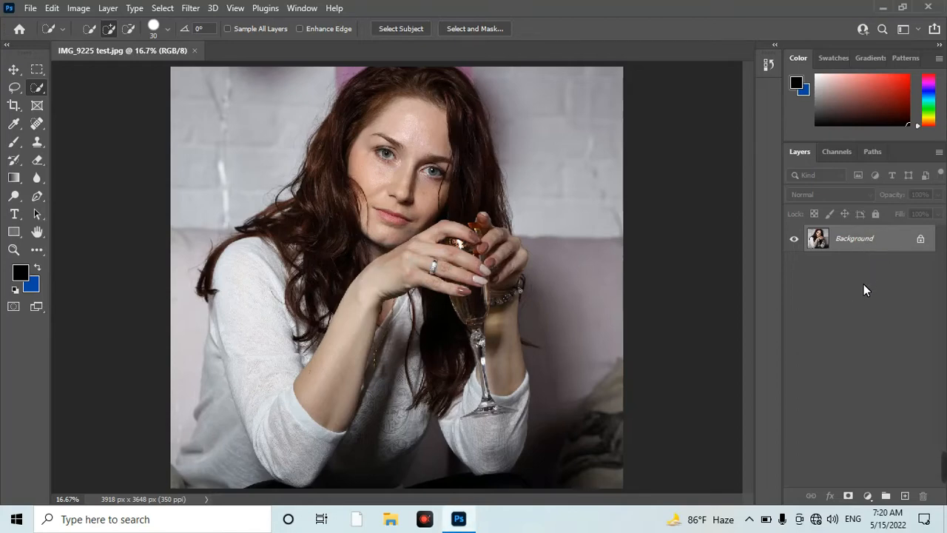
Create an inverted copy of the Background layer and set its blend mode to Vivid Light.
key("ctrl+j")
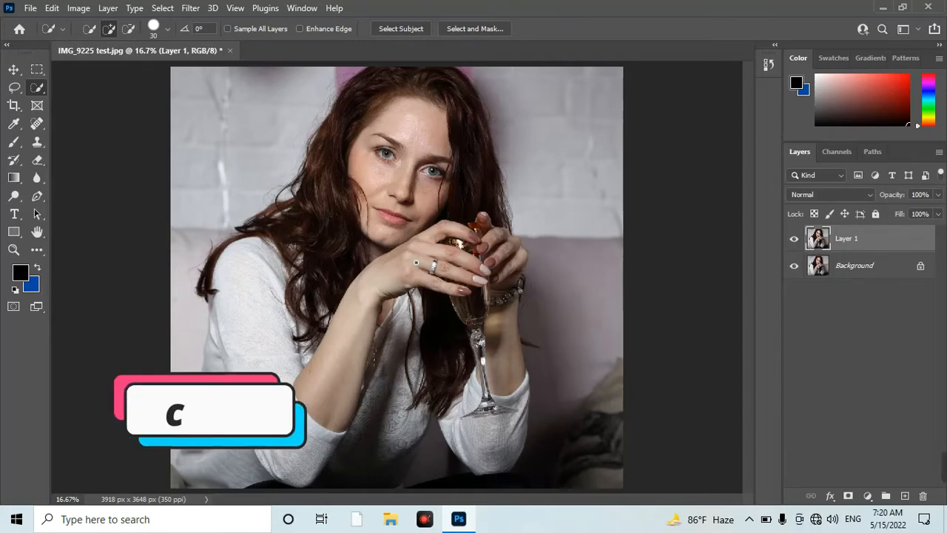
key("ctrl+i")
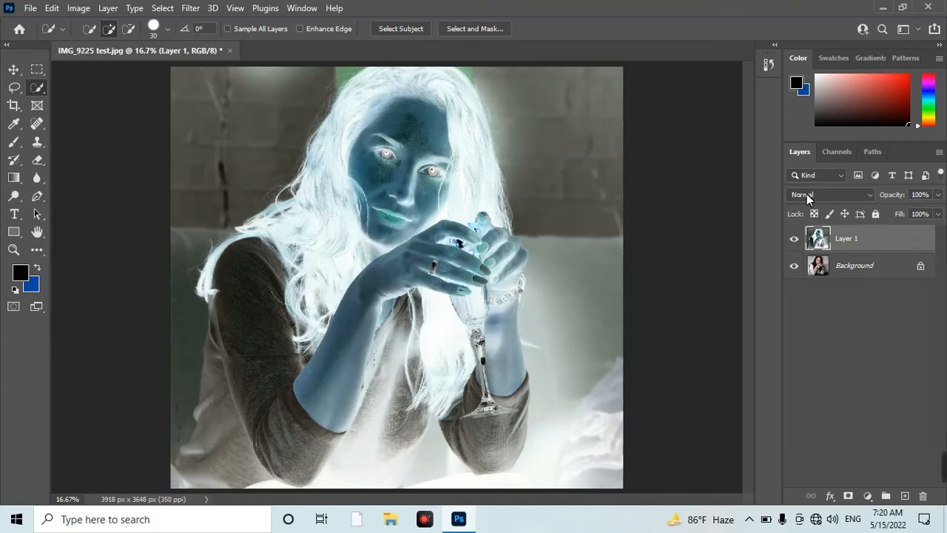
left_click(829, 194)
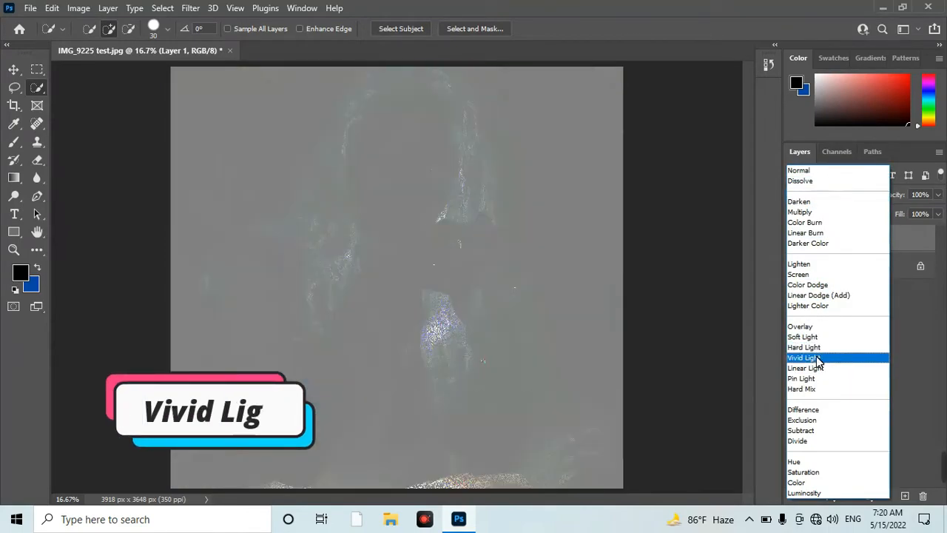
left_click(817, 357)
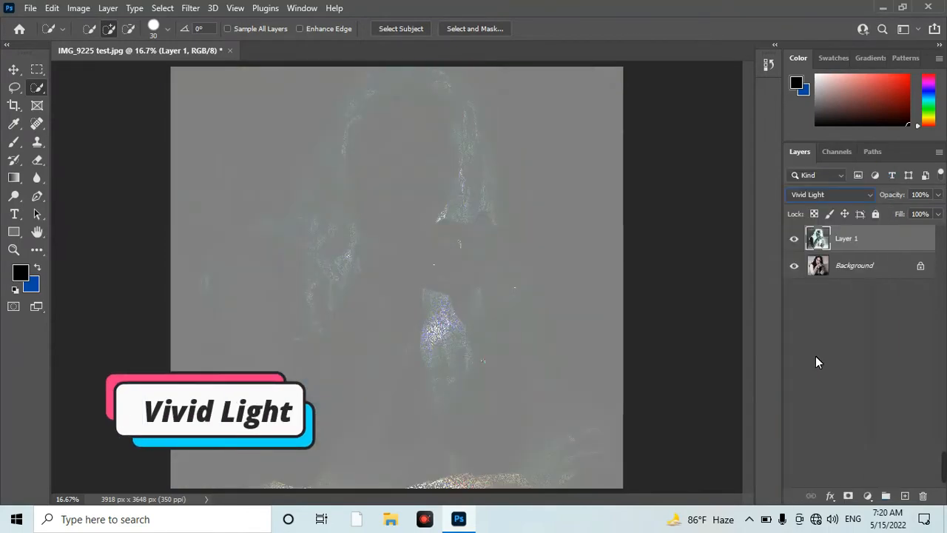
Apply a High Pass filter to the inverted layer with a radius of about 14 pixels, judging the effect on the face.
left_click(194, 9)
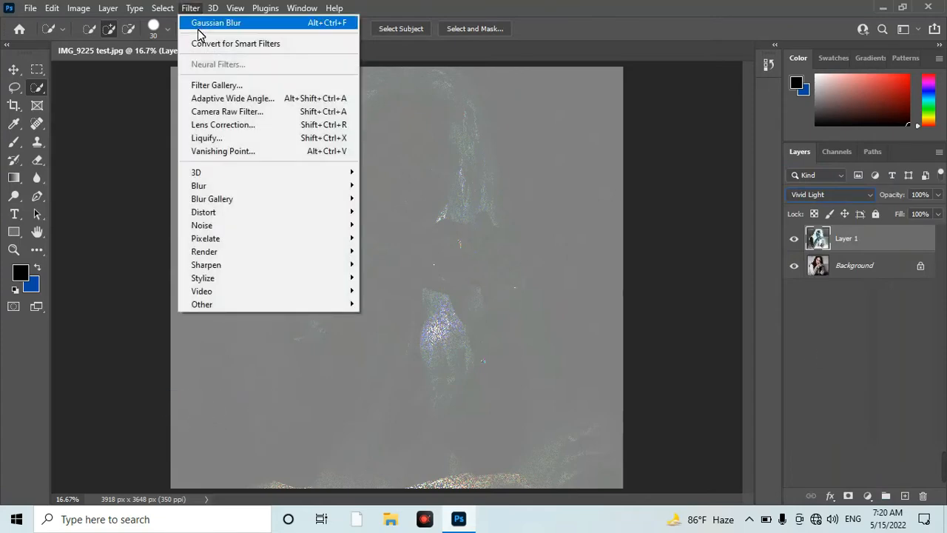
mouse_move(209, 305)
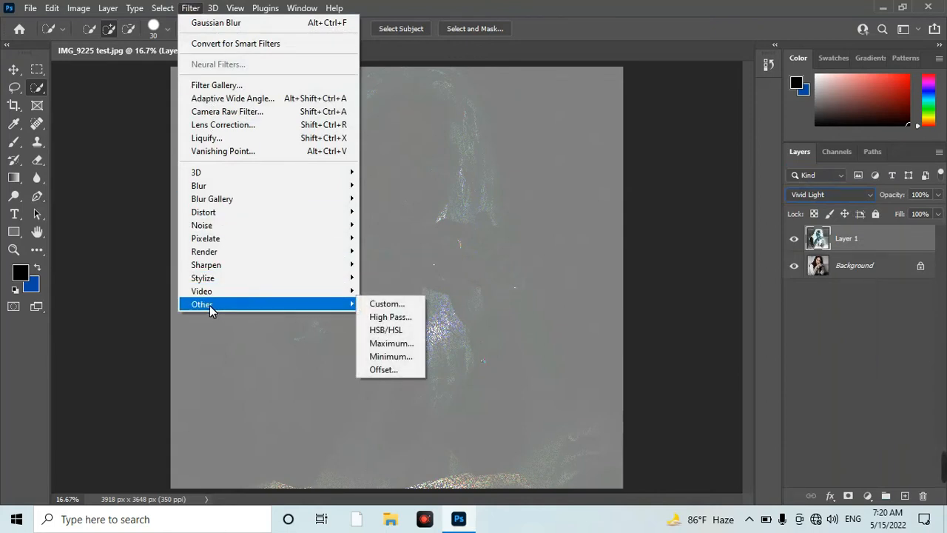
left_click(394, 319)
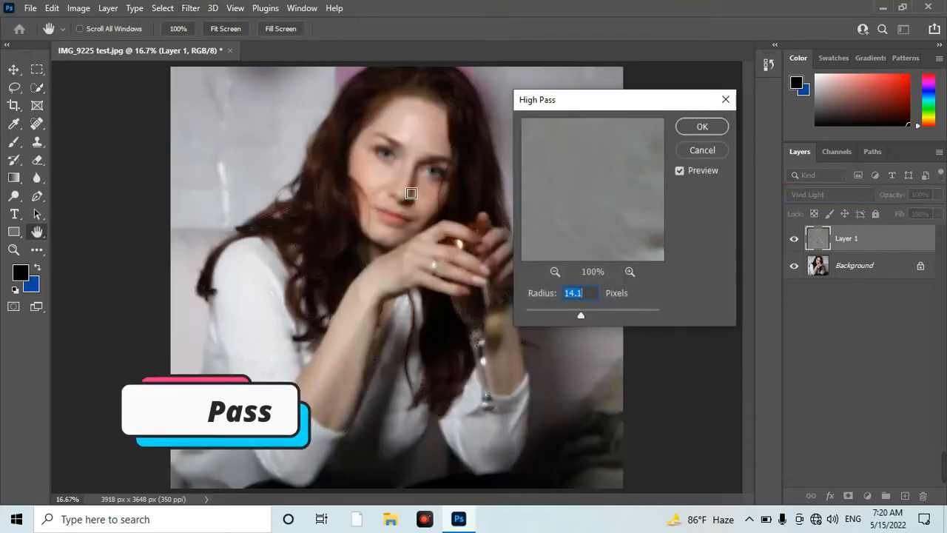
key("alt")
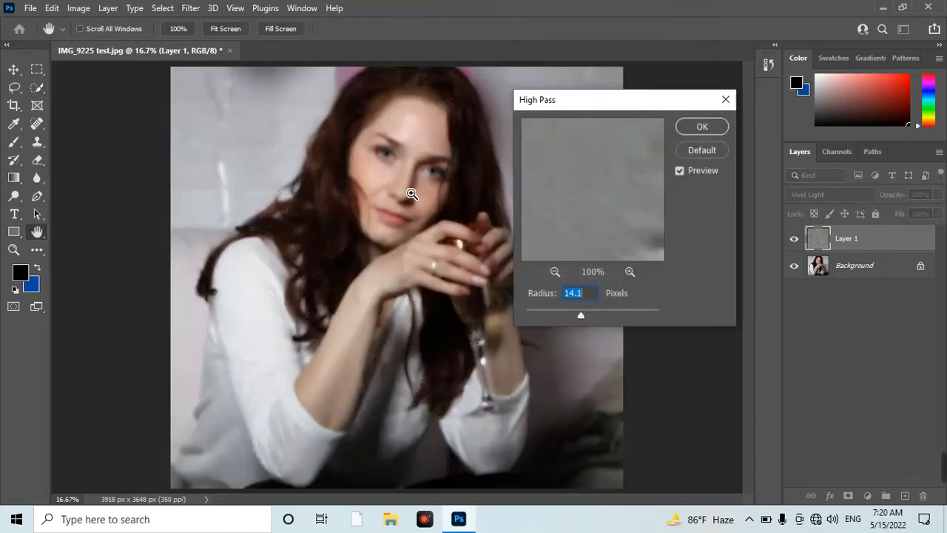
scroll(411, 194, "up", 1)
scroll(411, 194, "up", 1)
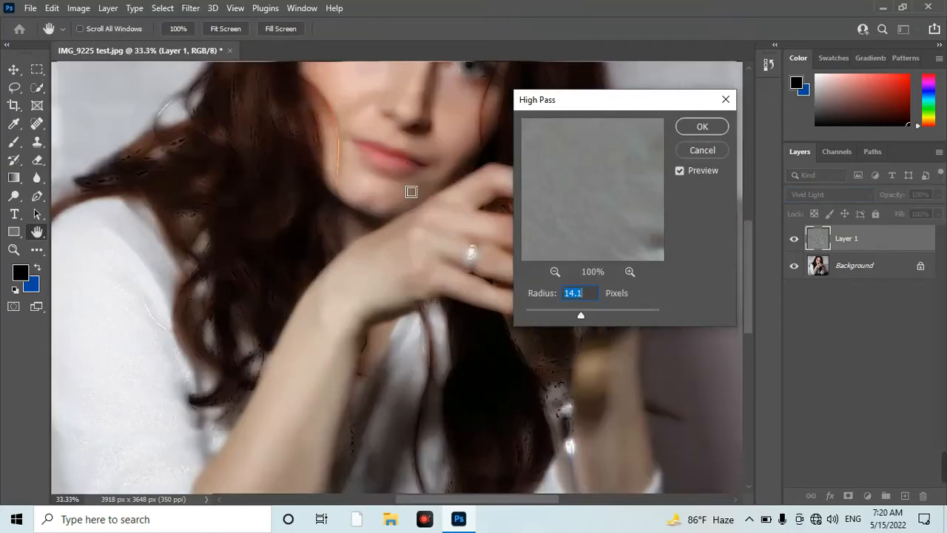
left_click_drag(422, 148, 350, 290)
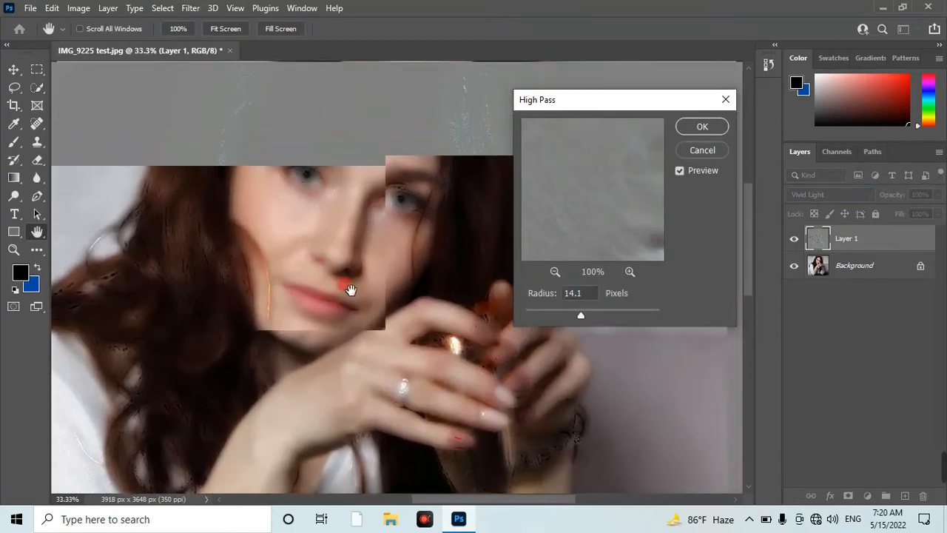
left_click_drag(349, 206, 345, 234)
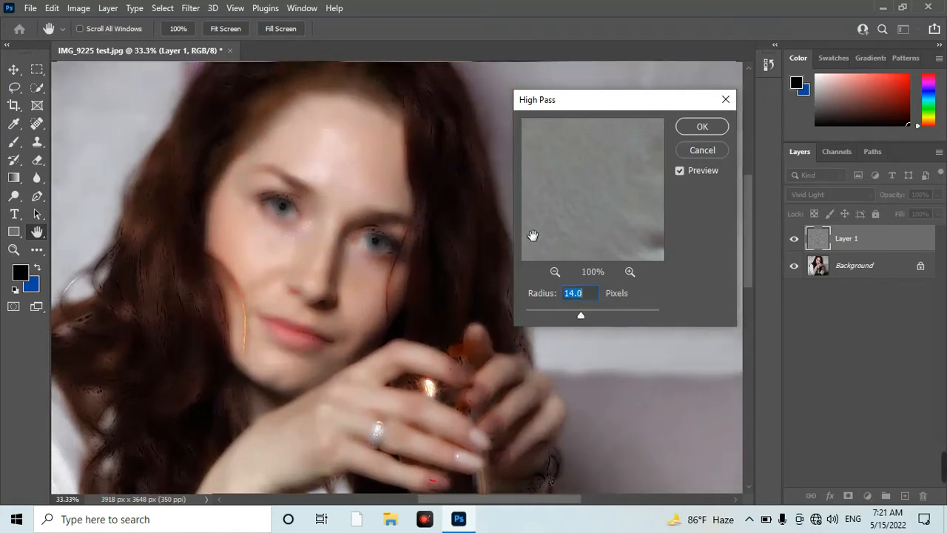
key("Down")
key("Down")
key("Down")
key("Down")
key("Down")
key("Up")
key("Up")
key("Down")
left_click(704, 128)
key("w")
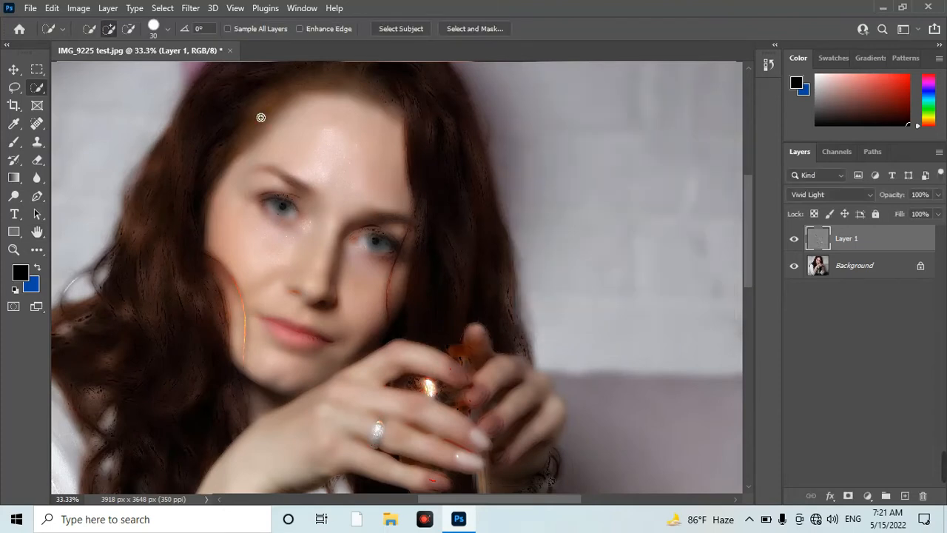
Apply a Gaussian Blur to Layer 1 with a radius of about 0.7 pixels.
left_click(192, 10)
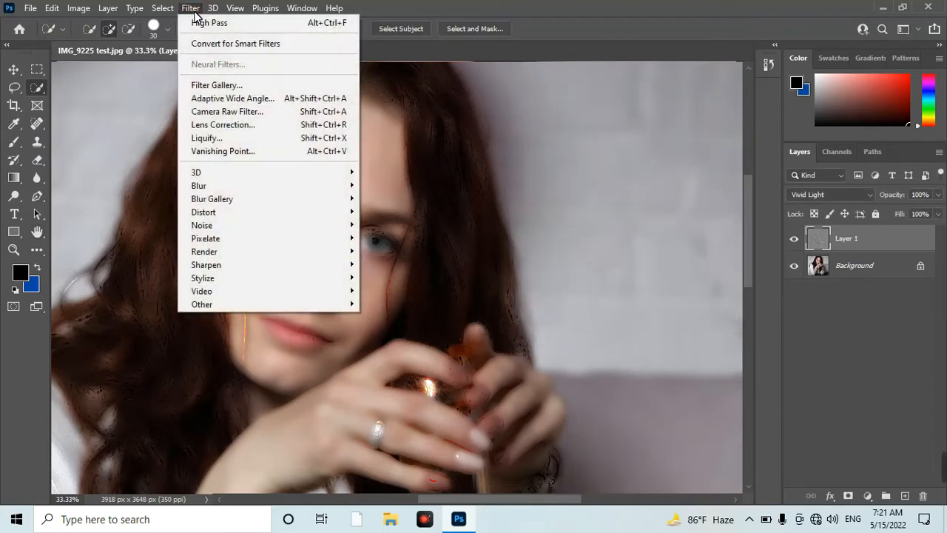
mouse_move(201, 186)
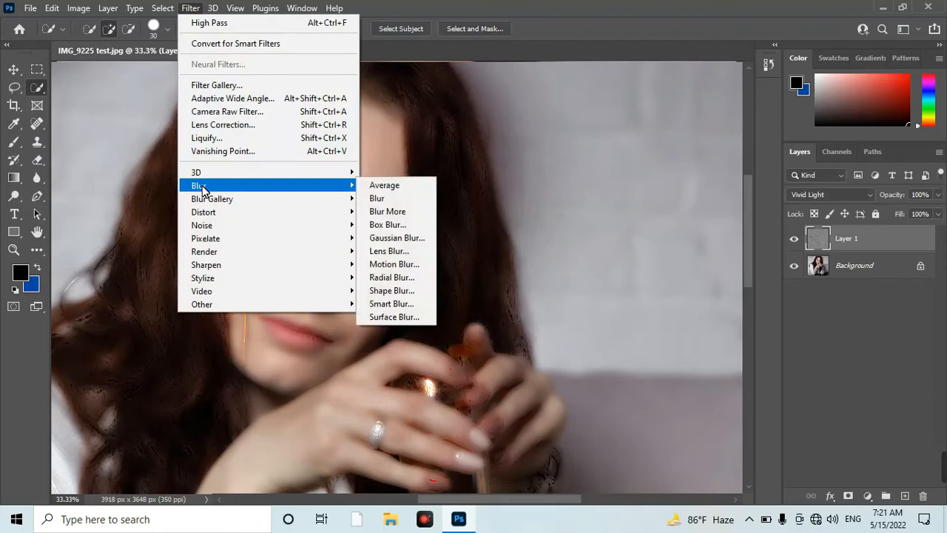
left_click(396, 239)
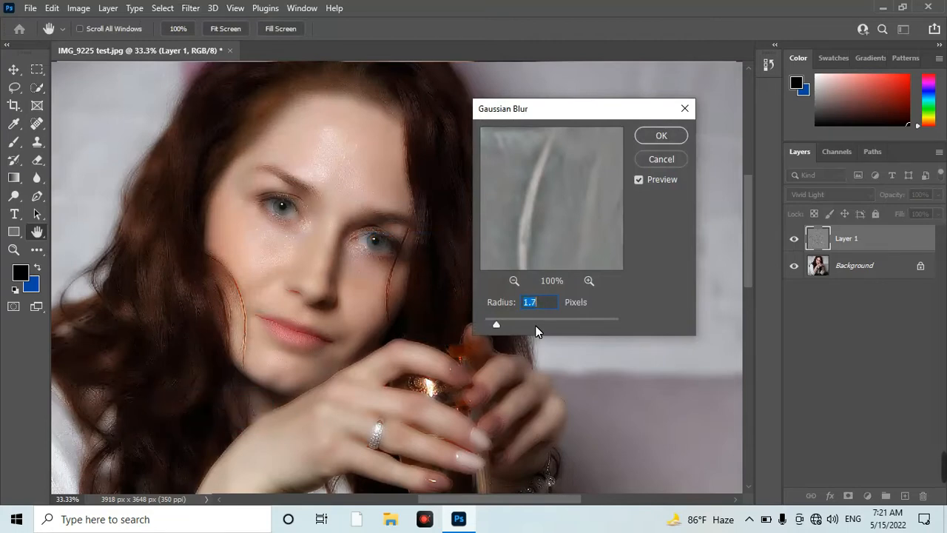
key("Down")
key("Down")
key("Down")
key("Down")
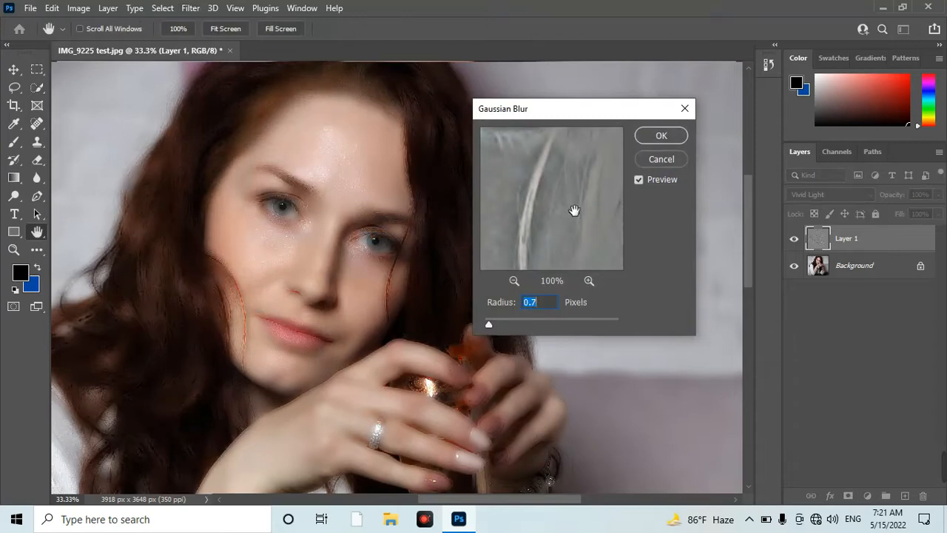
left_click(661, 136)
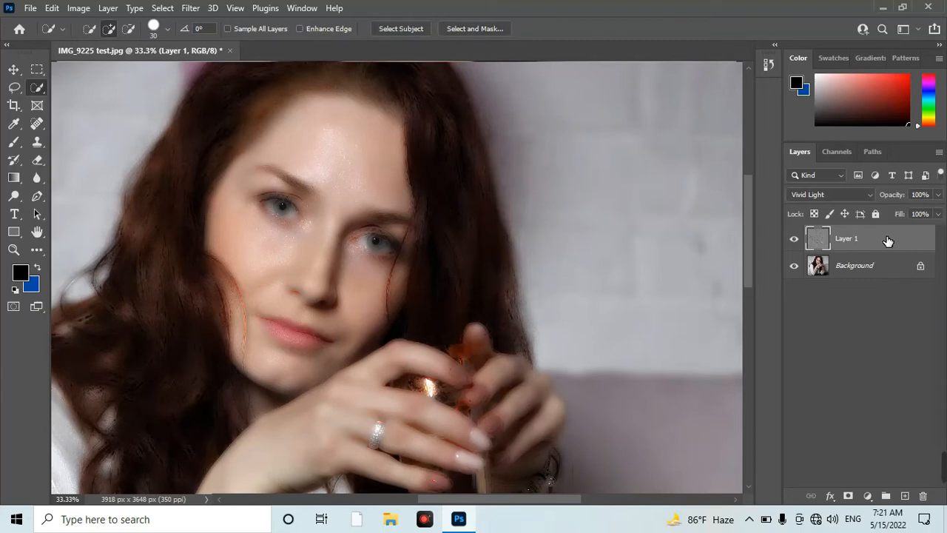
Add a black layer mask to Layer 1 and make white the foreground colour.
left_click(856, 500, "alt")
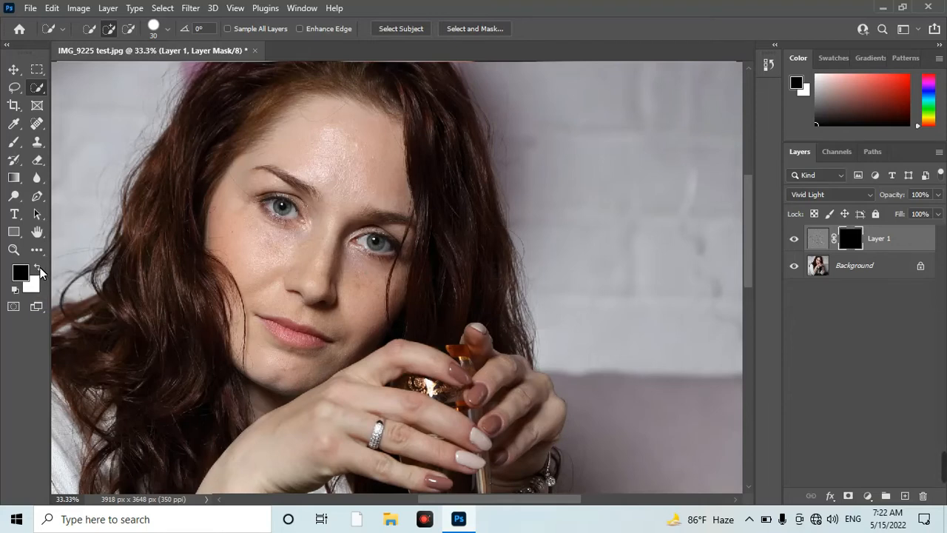
left_click(38, 267)
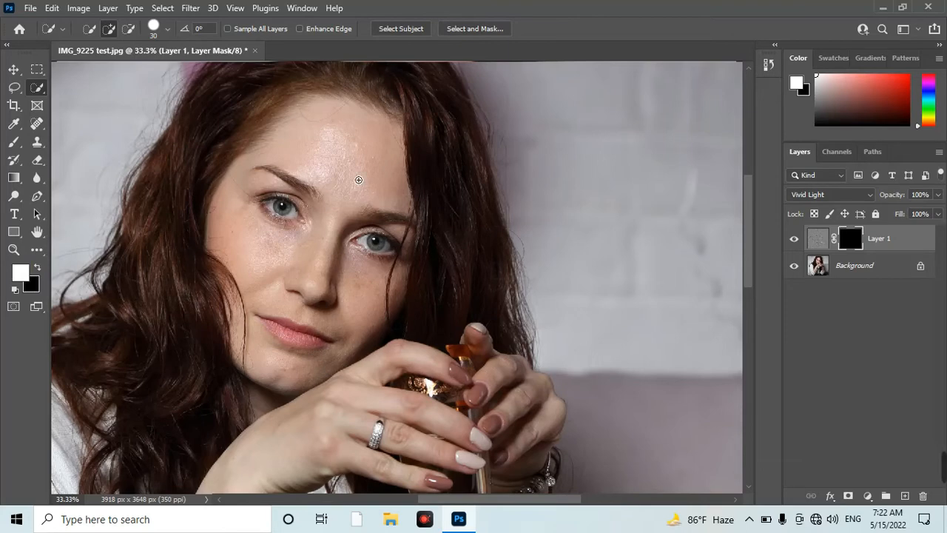
Paint white on the layer mask over the forehead with a 150-pixel soft brush to smooth the skin.
key("ctrl+plus")
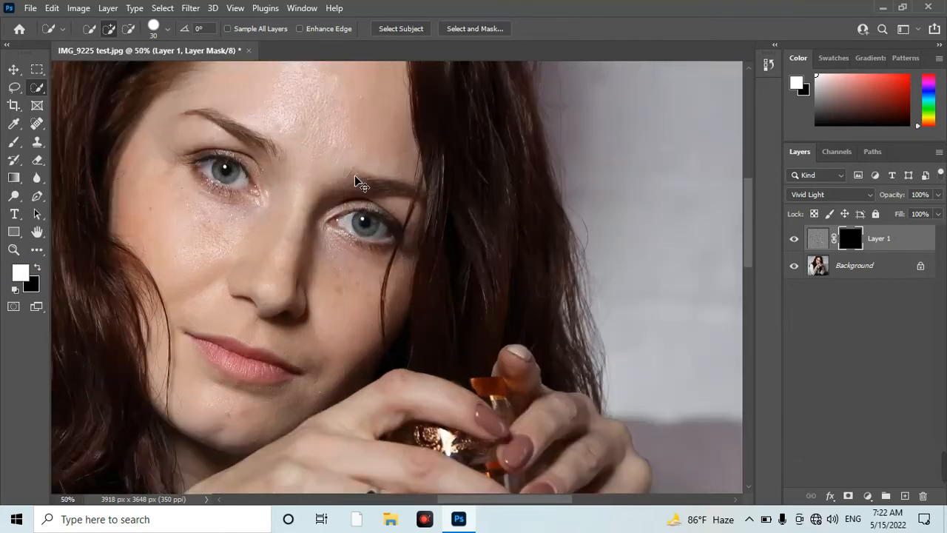
left_click_drag(292, 221, 372, 314)
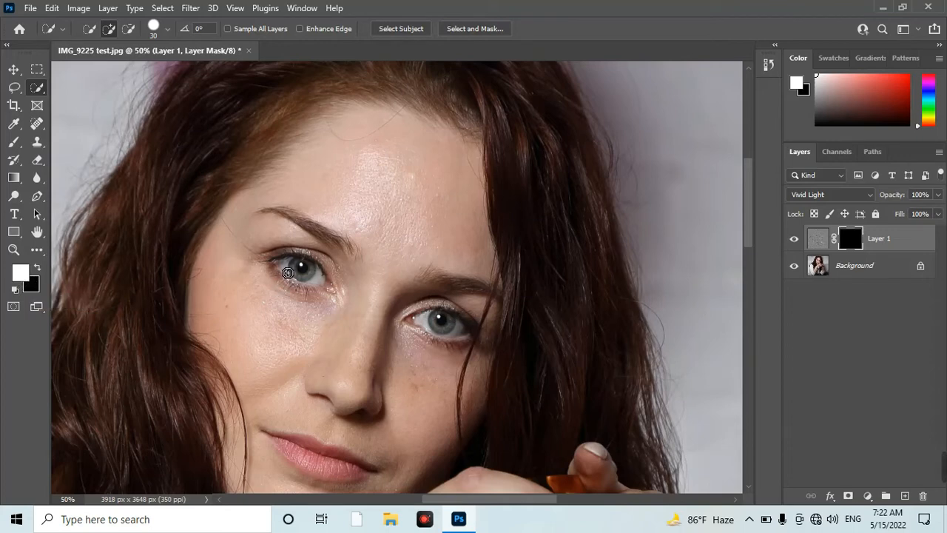
key("bracketright")
key("bracketright")
key("bracketright")
key("bracketright")
key("bracketright")
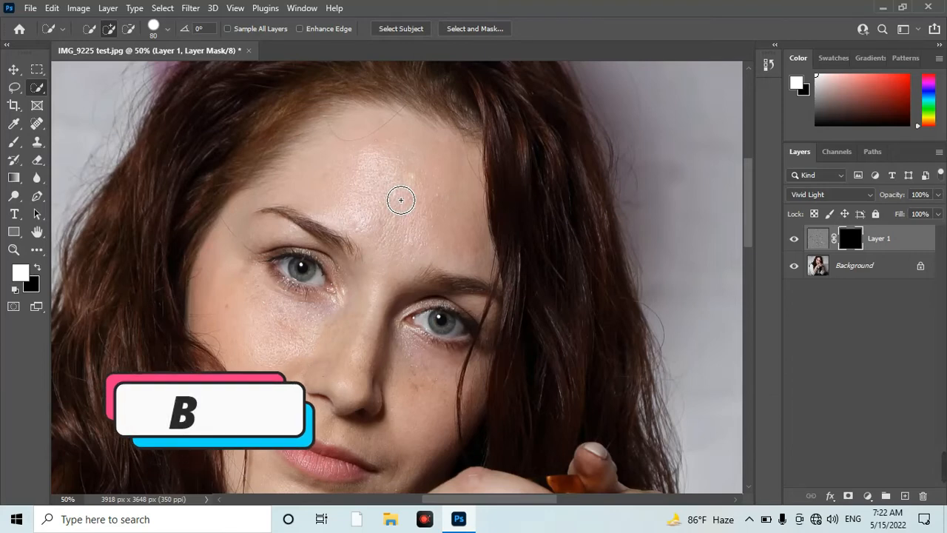
key("b")
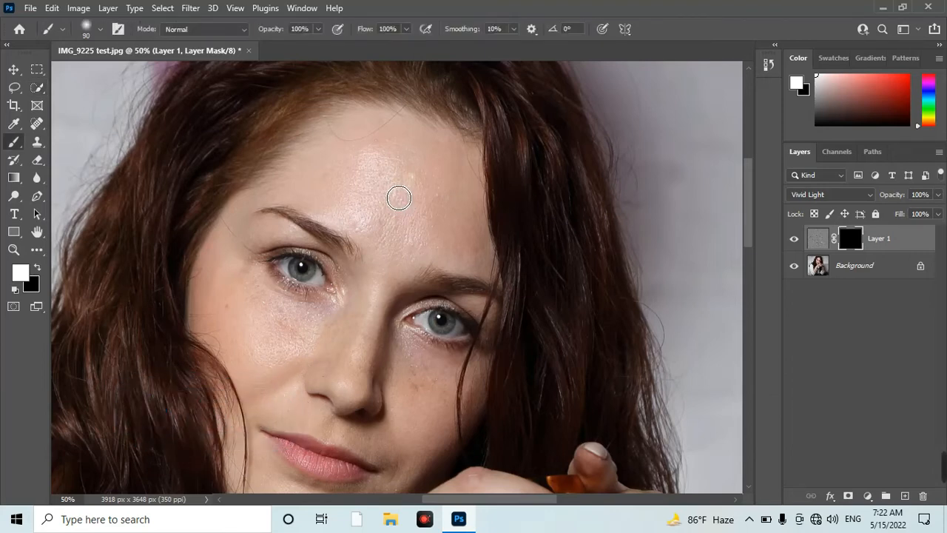
key("bracketright")
key("bracketright")
key("bracketright")
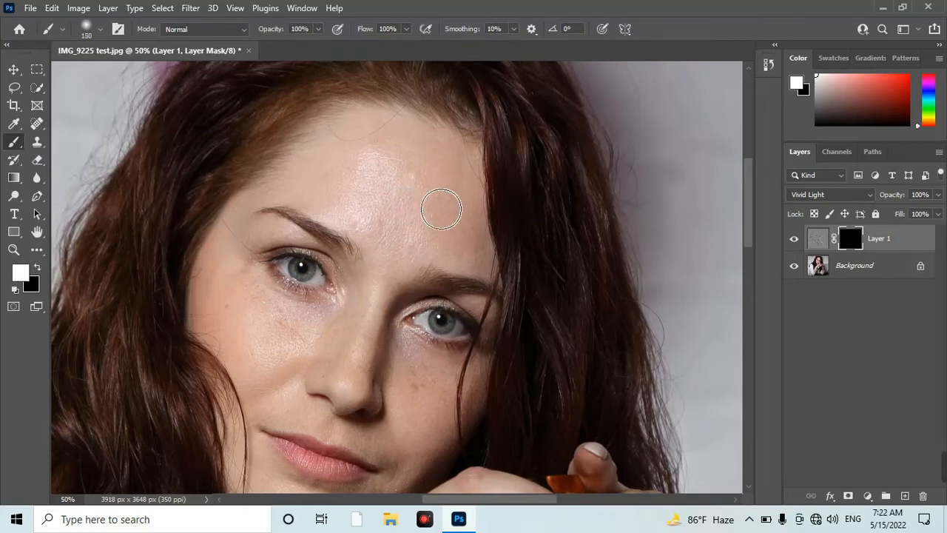
mouse_move(393, 190)
left_mouse_down()
mouse_move(418, 217)
mouse_move(448, 200)
mouse_move(426, 168)
mouse_move(410, 158)
mouse_move(461, 212)
mouse_move(478, 259)
mouse_move(439, 257)
mouse_move(377, 209)
mouse_move(392, 223)
mouse_move(377, 229)
mouse_move(386, 226)
mouse_move(364, 178)
mouse_move(391, 169)
mouse_move(462, 226)
left_mouse_up()
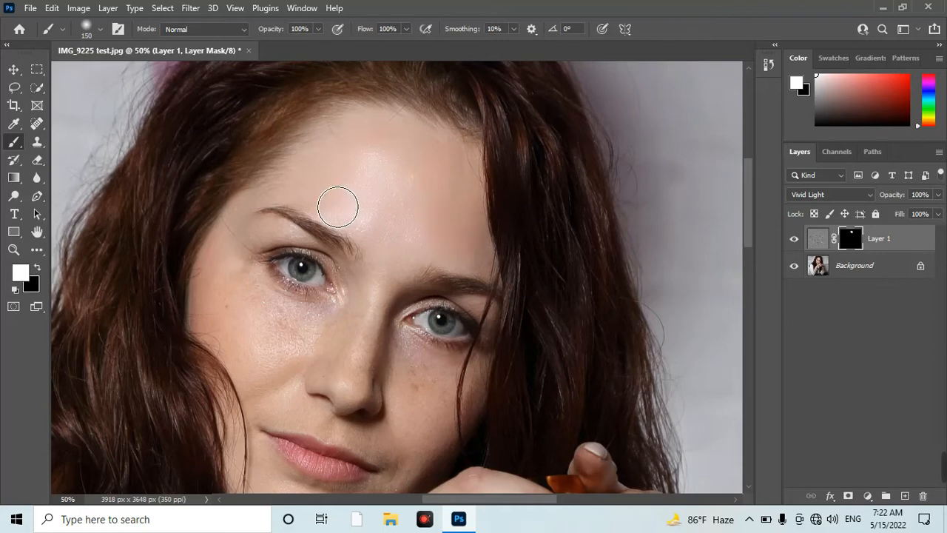
Reduce the brush to 90 pixels and reveal the smoothing around the eyes, on the more brightly lit cheek and beside the nose.
key("bracketleft")
key("bracketleft")
key("bracketleft")
mouse_move(289, 238)
left_mouse_down()
mouse_move(230, 296)
mouse_move(282, 324)
mouse_move(271, 313)
left_mouse_up()
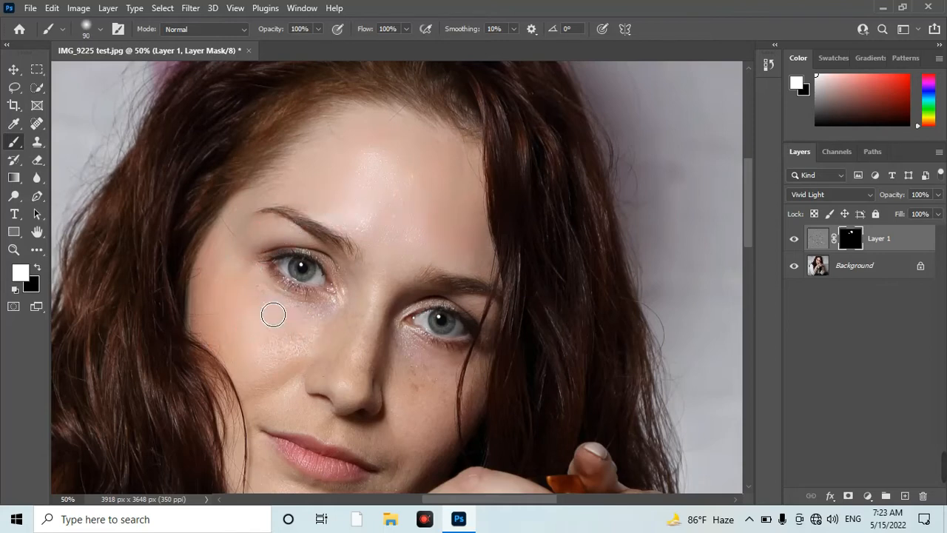
mouse_move(279, 375)
left_mouse_down()
mouse_move(246, 360)
mouse_move(288, 413)
mouse_move(313, 357)
left_mouse_up()
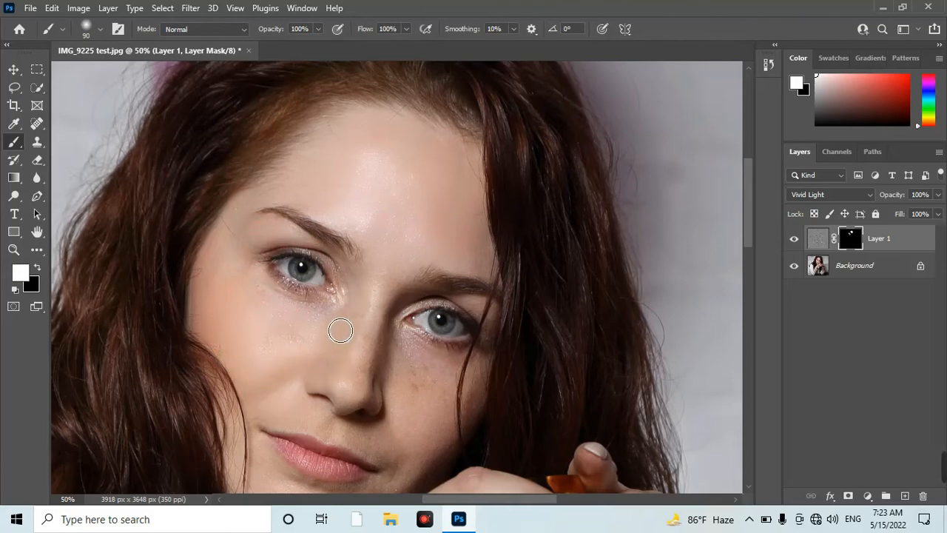
left_click_drag(487, 275, 496, 274)
Paint the mask white over the freckled, shaded cheek below the eye partly covered by hair.
scroll(410, 370, "up", 1)
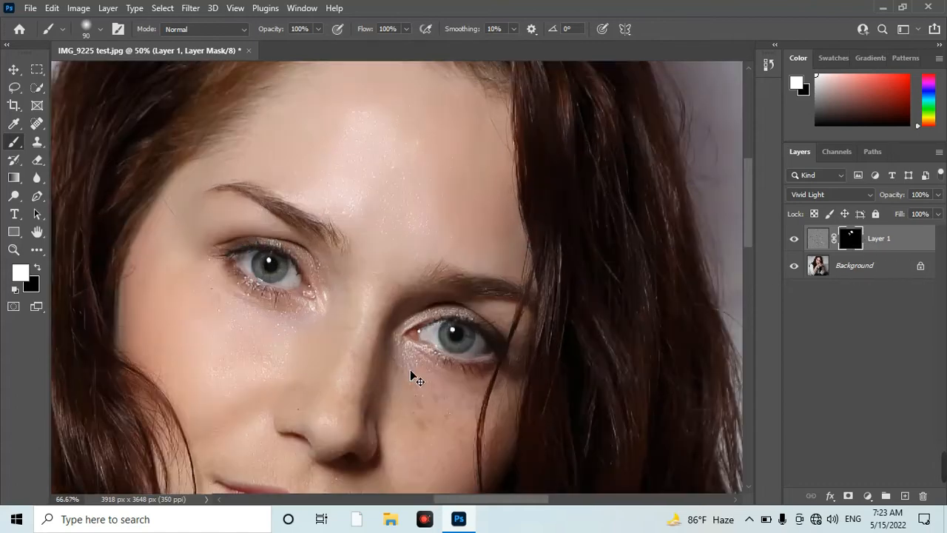
left_click_drag(461, 423, 464, 287)
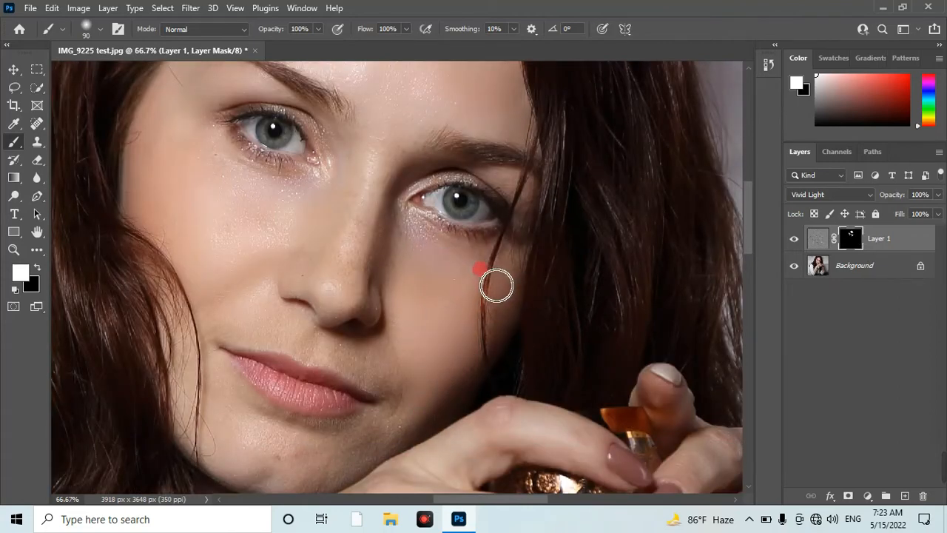
mouse_move(382, 267)
left_mouse_down()
mouse_move(300, 355)
mouse_move(342, 360)
mouse_move(378, 485)
mouse_move(201, 384)
left_mouse_up()
mouse_move(211, 216)
left_mouse_down()
mouse_move(318, 235)
mouse_move(149, 217)
left_mouse_up()
Continue painting white on the mask over the skin around the mouth and chin.
key("space")
left_click_drag(409, 169, 382, 298)
mouse_move(377, 300)
left_mouse_down()
mouse_move(368, 304)
mouse_move(392, 378)
mouse_move(407, 241)
mouse_move(442, 177)
left_mouse_up()
key("space")
mouse_move(318, 328)
left_mouse_down()
mouse_move(381, 368)
mouse_move(309, 332)
mouse_move(382, 321)
left_mouse_up()
scroll(368, 313, "up", 1)
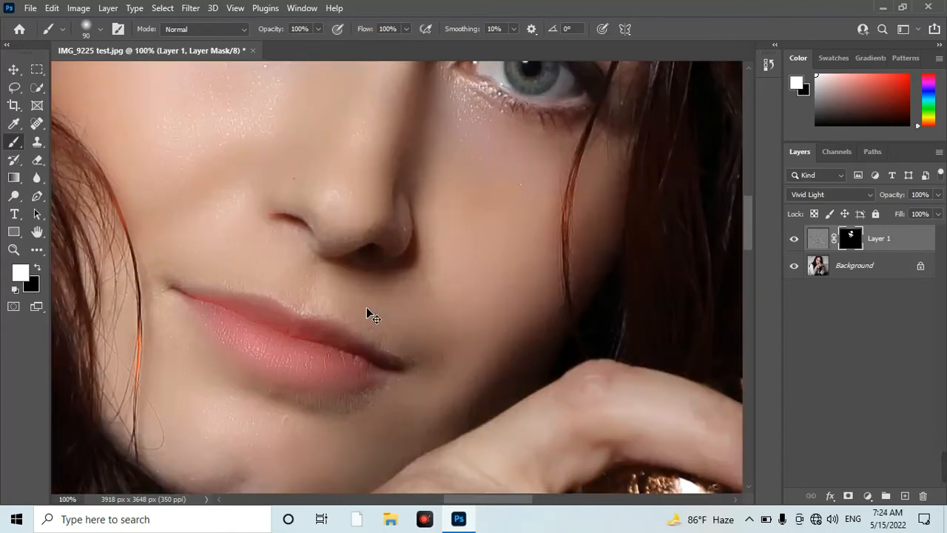
Switch the foreground colour to black and paint over the lips on the mask to restore their original texture.
key("space")
left_click_drag(321, 376, 393, 290)
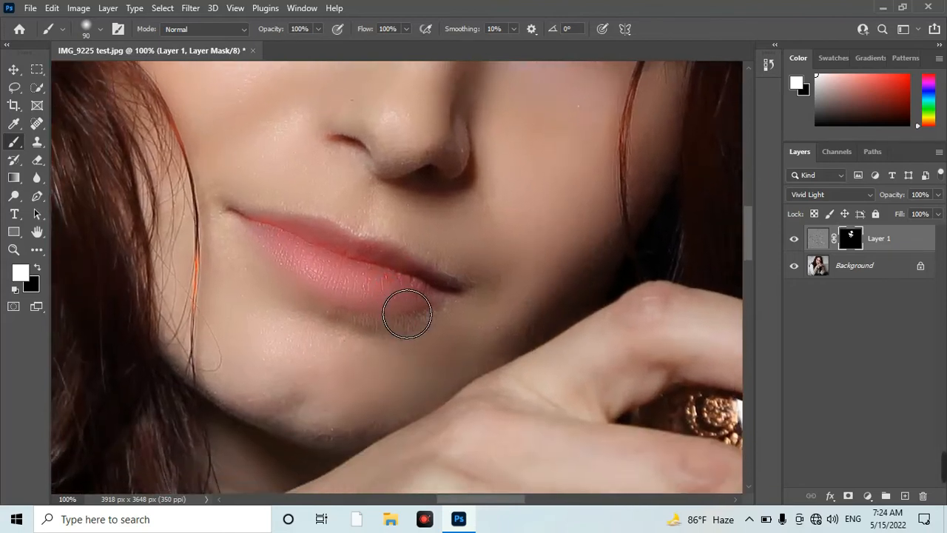
left_click(37, 268)
mouse_move(327, 281)
left_mouse_down()
mouse_move(304, 250)
mouse_move(381, 299)
mouse_move(353, 304)
mouse_move(416, 317)
mouse_move(393, 313)
mouse_move(456, 309)
mouse_move(431, 310)
mouse_move(309, 264)
mouse_move(433, 303)
mouse_move(360, 297)
mouse_move(416, 314)
left_mouse_up()
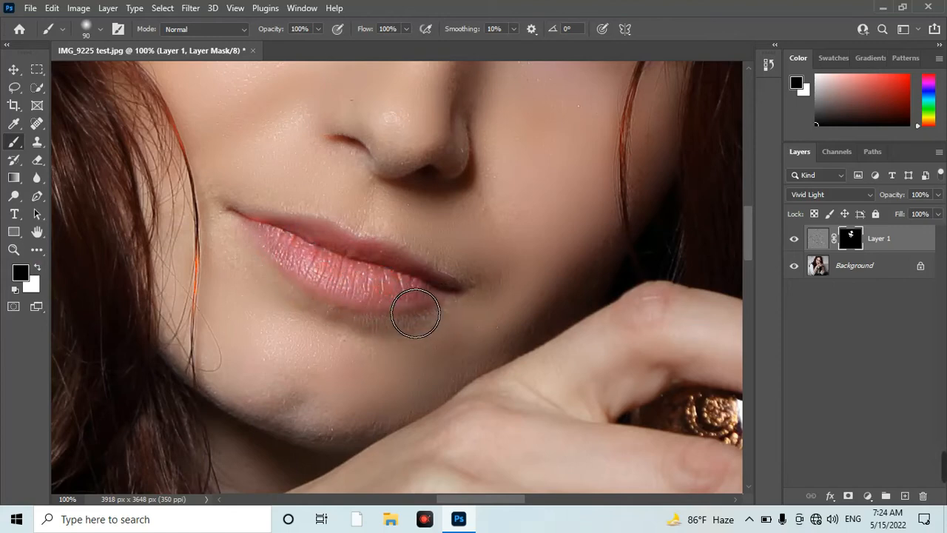
Switch the foreground colour back to white and paint the mask over the back of the front hand.
key("ctrl+minus")
key("ctrl+minus")
key("ctrl+minus")
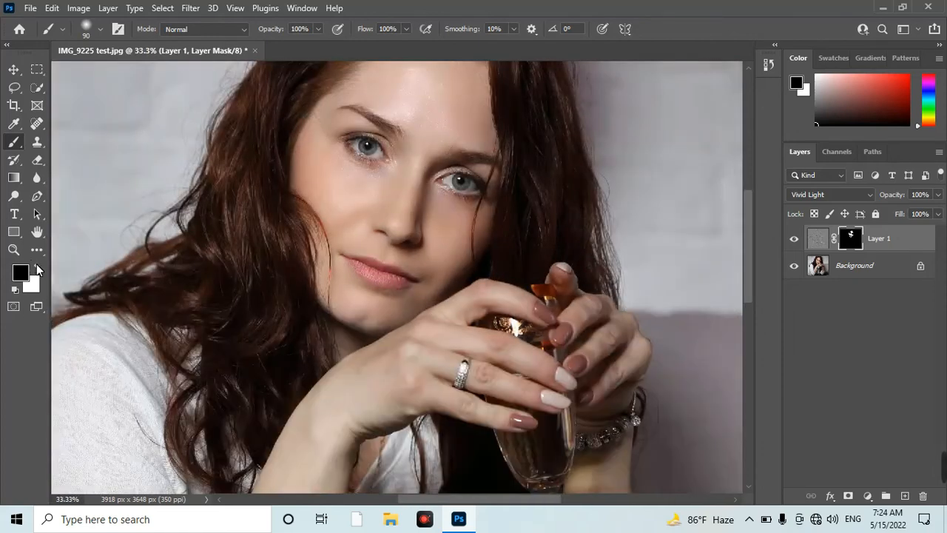
left_click(39, 271)
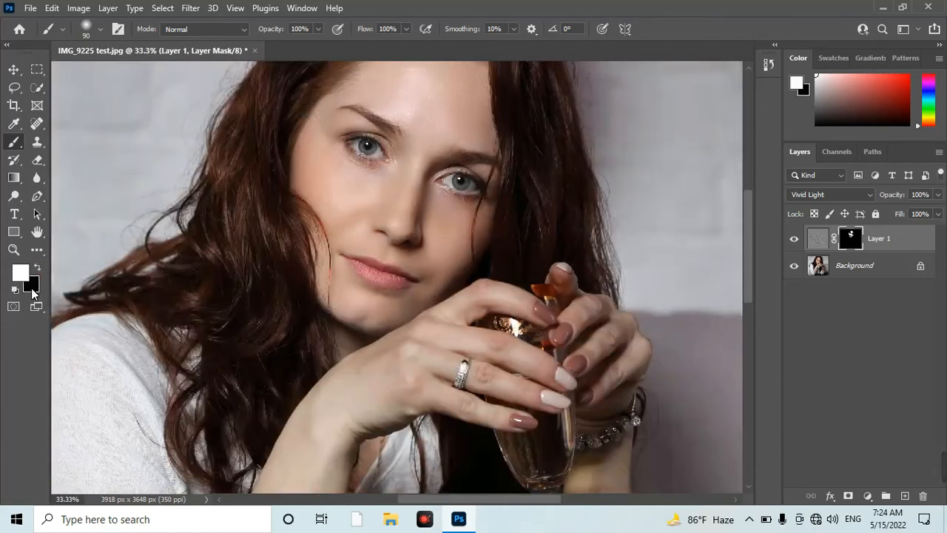
mouse_move(423, 365)
left_mouse_down()
mouse_move(395, 384)
mouse_move(476, 330)
mouse_move(436, 334)
mouse_move(513, 298)
mouse_move(523, 301)
mouse_move(491, 298)
mouse_move(518, 309)
mouse_move(547, 370)
mouse_move(542, 397)
mouse_move(486, 415)
mouse_move(504, 421)
mouse_move(335, 420)
mouse_move(384, 406)
mouse_move(372, 365)
mouse_move(430, 337)
mouse_move(376, 374)
left_mouse_up()
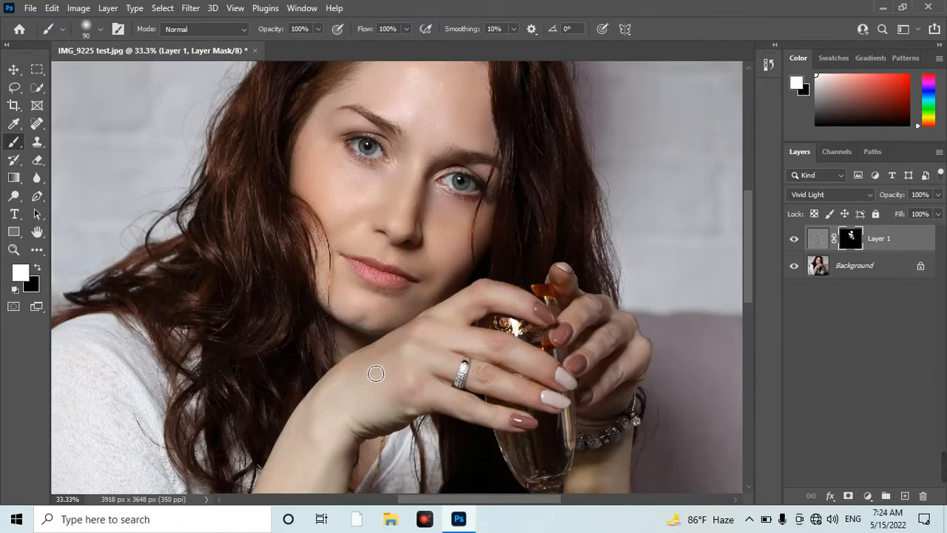
Target Layer 1's image content instead of its mask and lower the layer's opacity to 67%.
key("ctrl+minus")
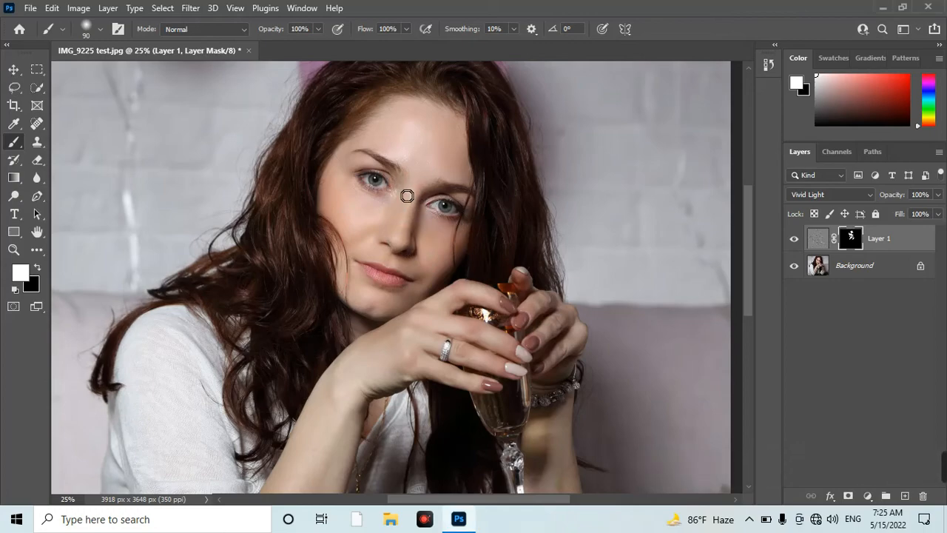
key("ctrl+plus")
key("ctrl+plus")
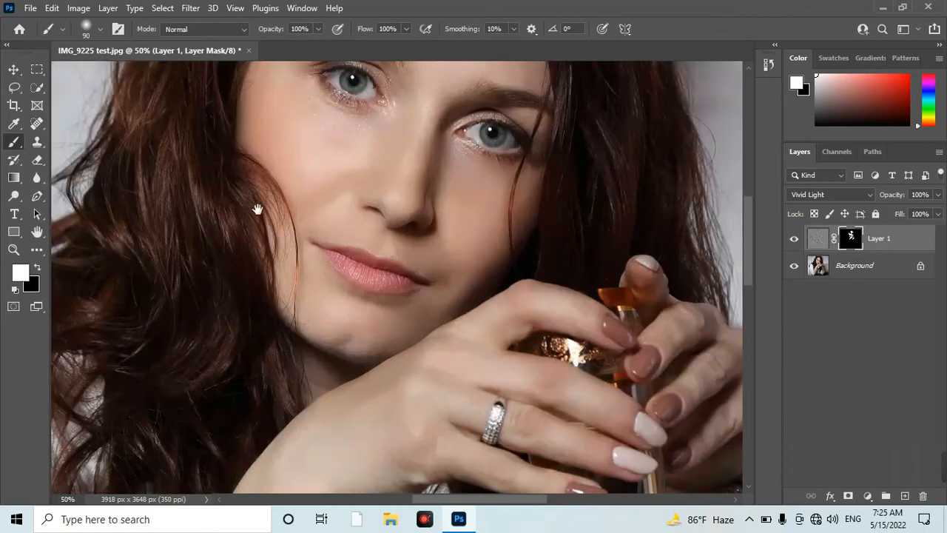
left_click_drag(257, 209, 234, 327)
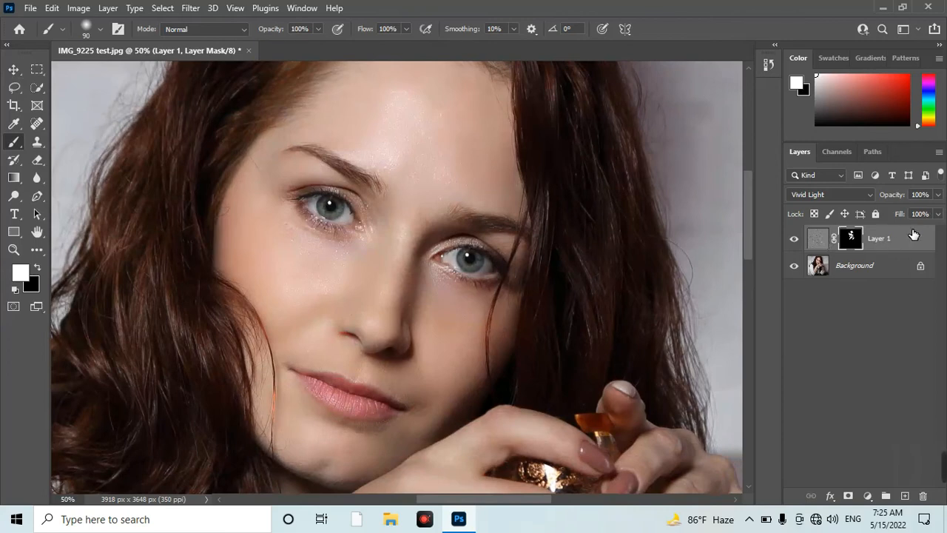
key("ctrl+2")
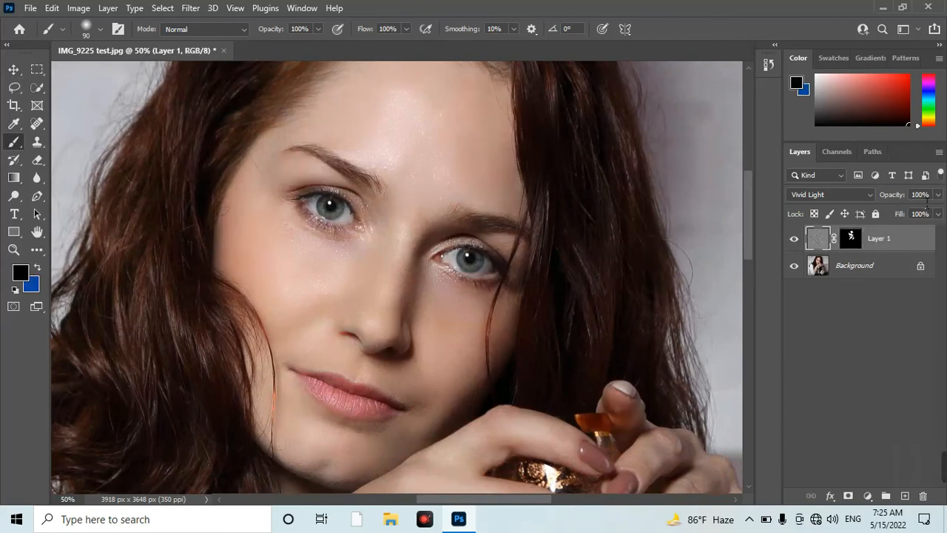
left_click(939, 195)
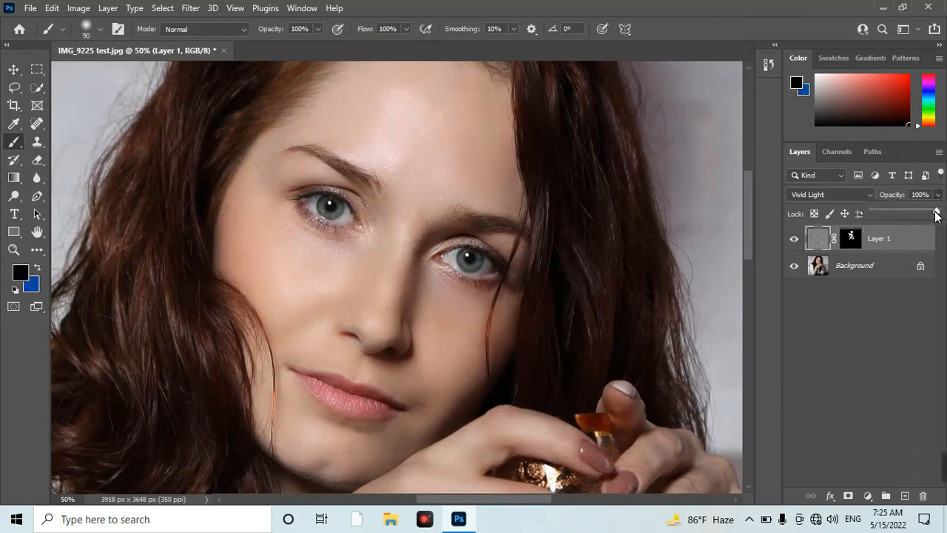
mouse_move(936, 213)
left_mouse_down()
mouse_move(900, 208)
mouse_move(920, 206)
left_mouse_up()
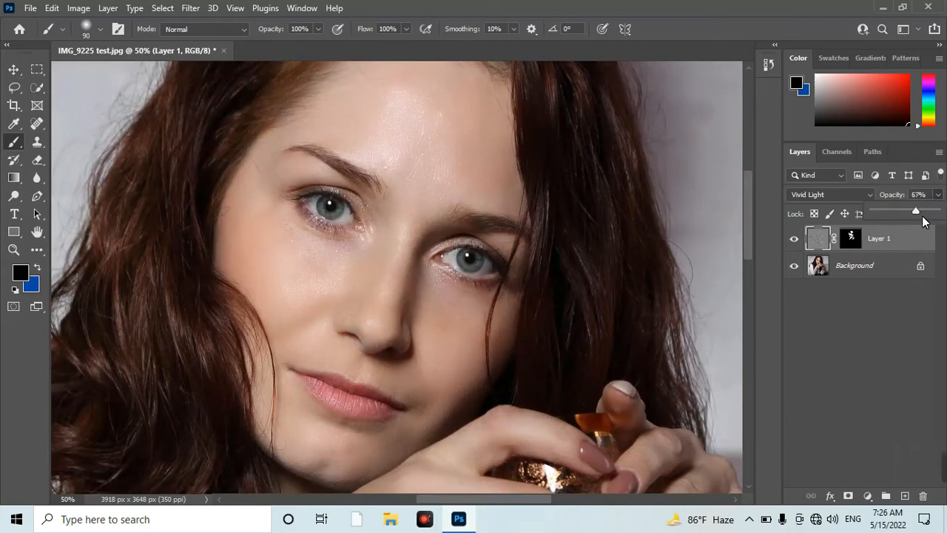
Reselect Layer 1, raise its opacity to 82% and reduce its fill to 5%.
left_click(896, 341)
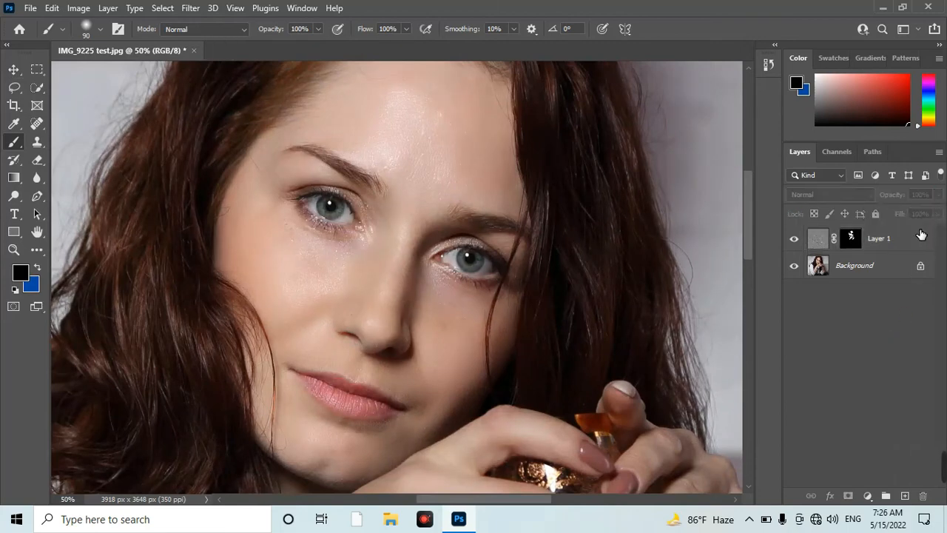
left_click(862, 240)
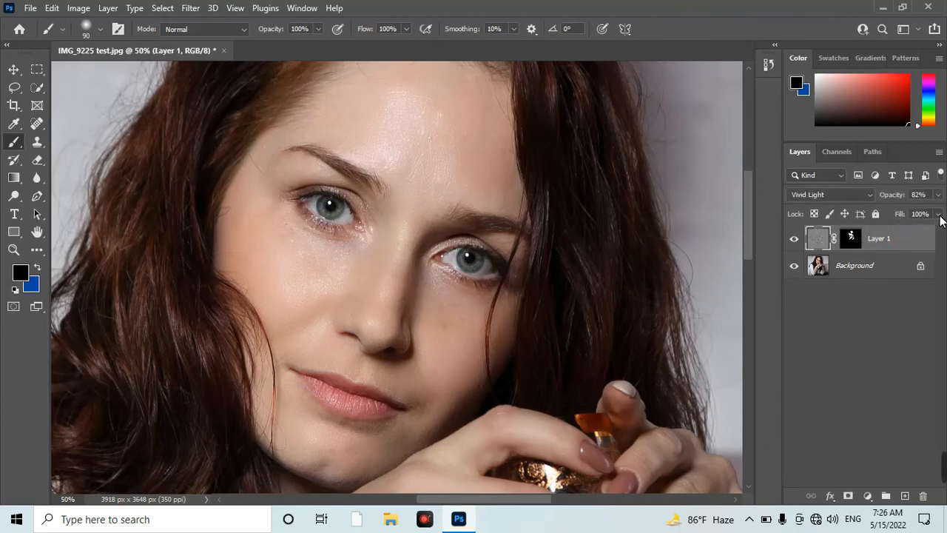
left_click_drag(938, 213, 878, 231)
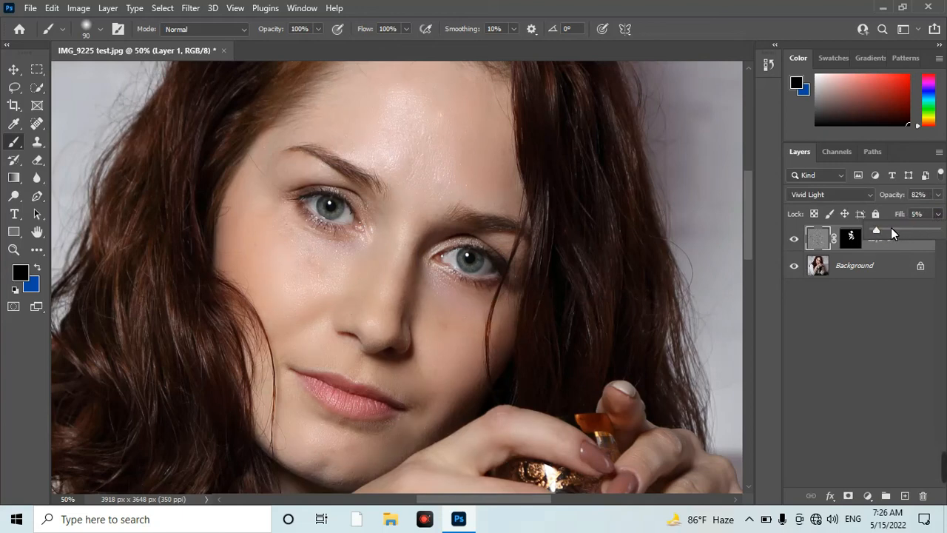
Set Layer 1's opacity to 92% and raise its fill to 80%.
left_click(938, 194)
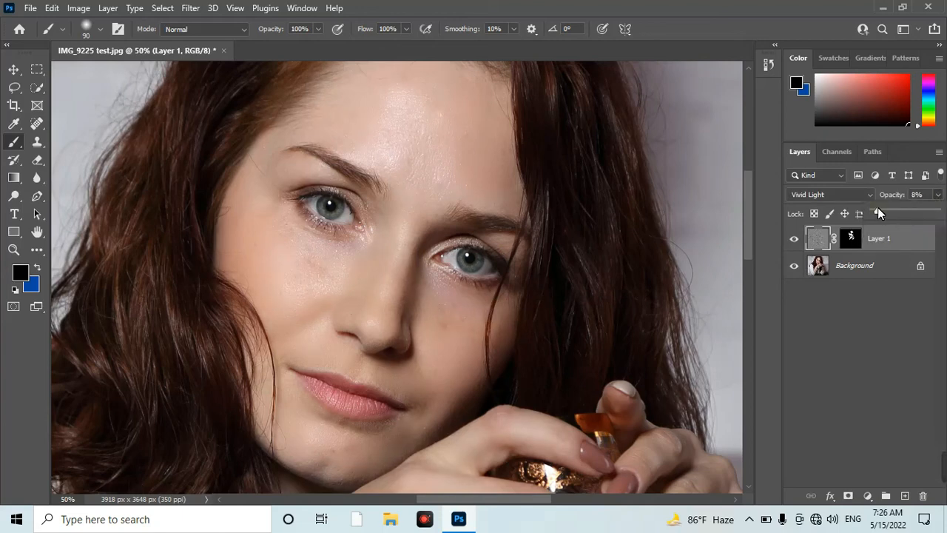
mouse_move(924, 211)
left_mouse_down()
mouse_move(914, 211)
mouse_move(934, 213)
left_mouse_up()
left_click(898, 385)
left_click(921, 240)
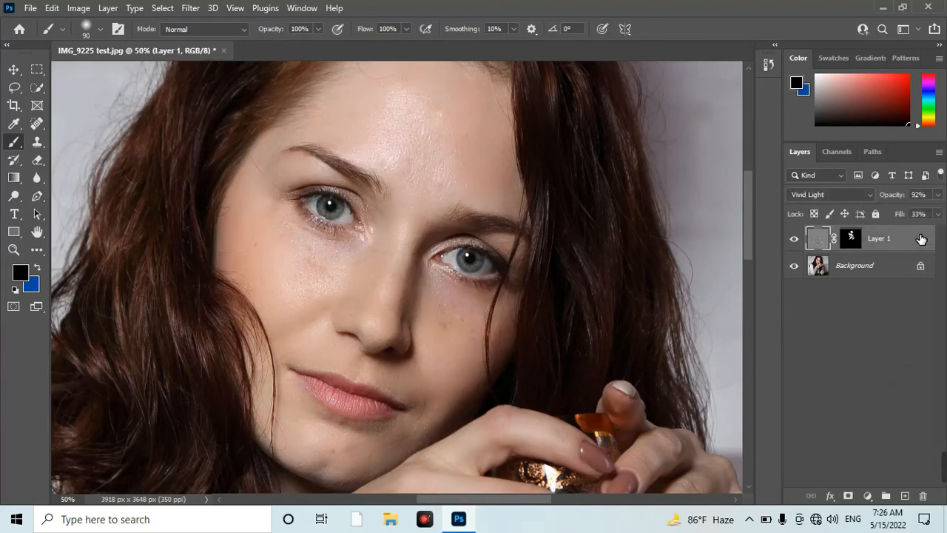
left_click(938, 214)
left_click_drag(923, 229, 929, 228)
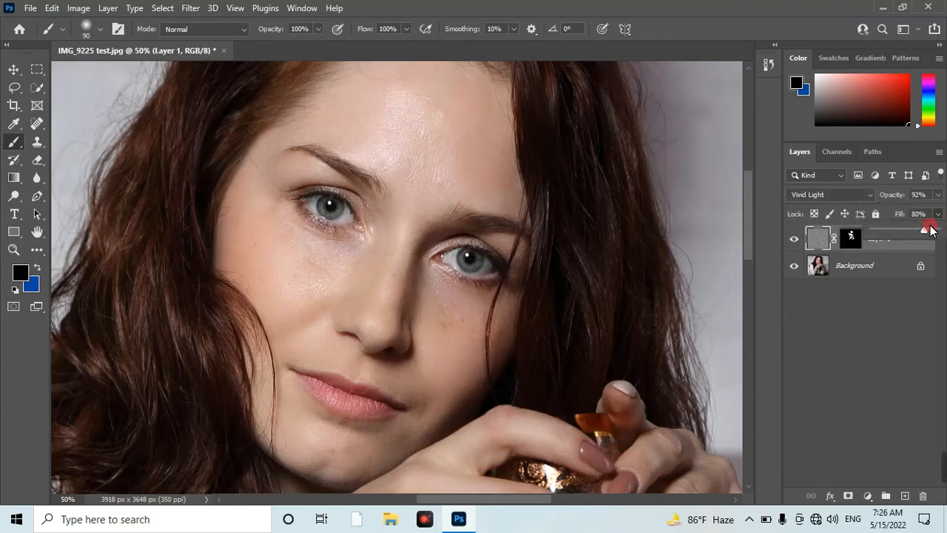